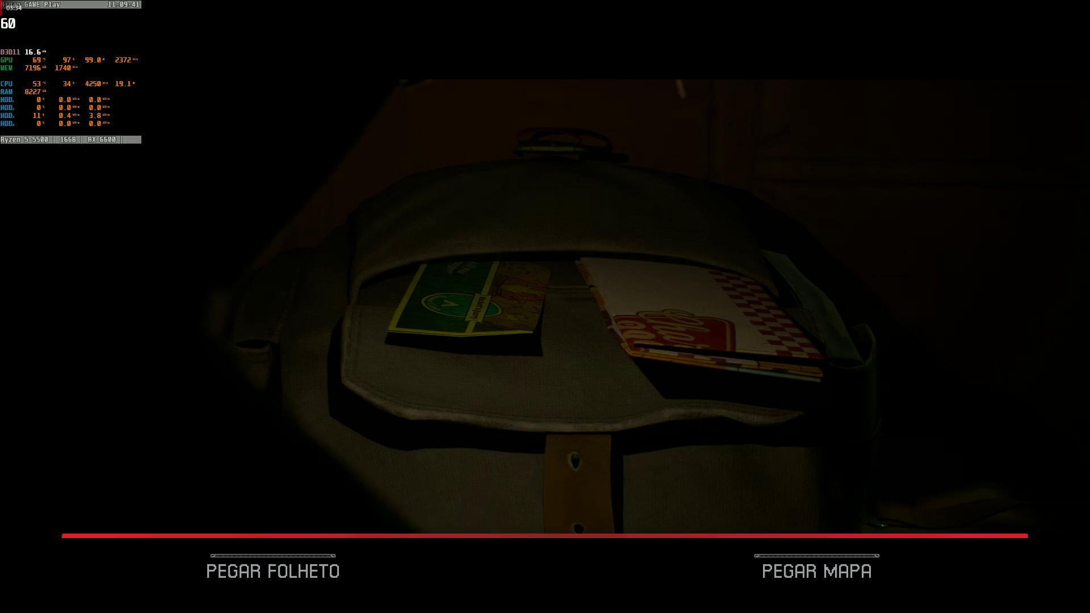
left_click(322, 556)
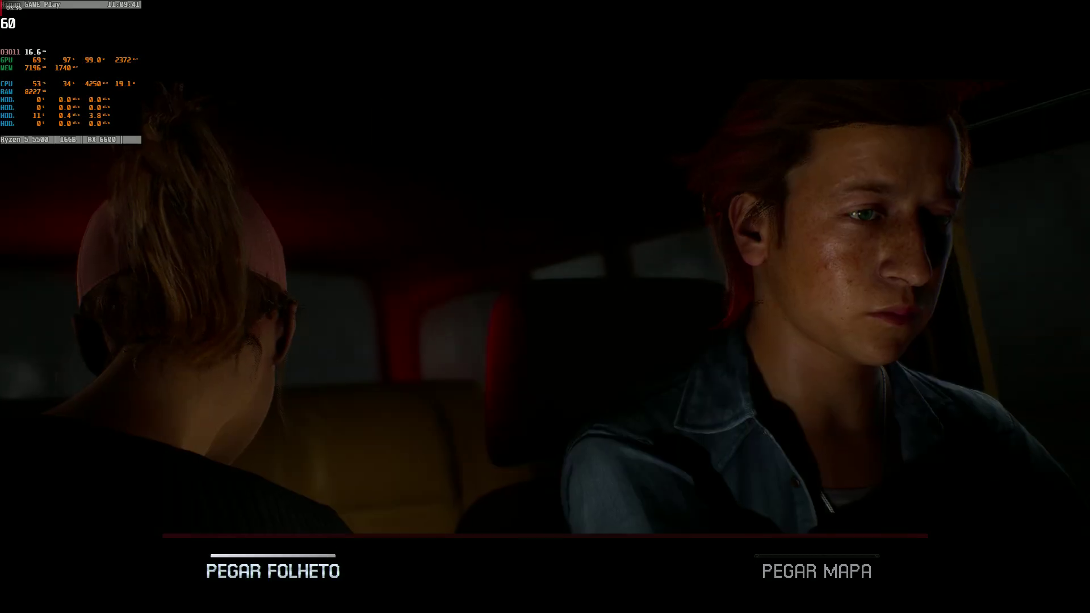